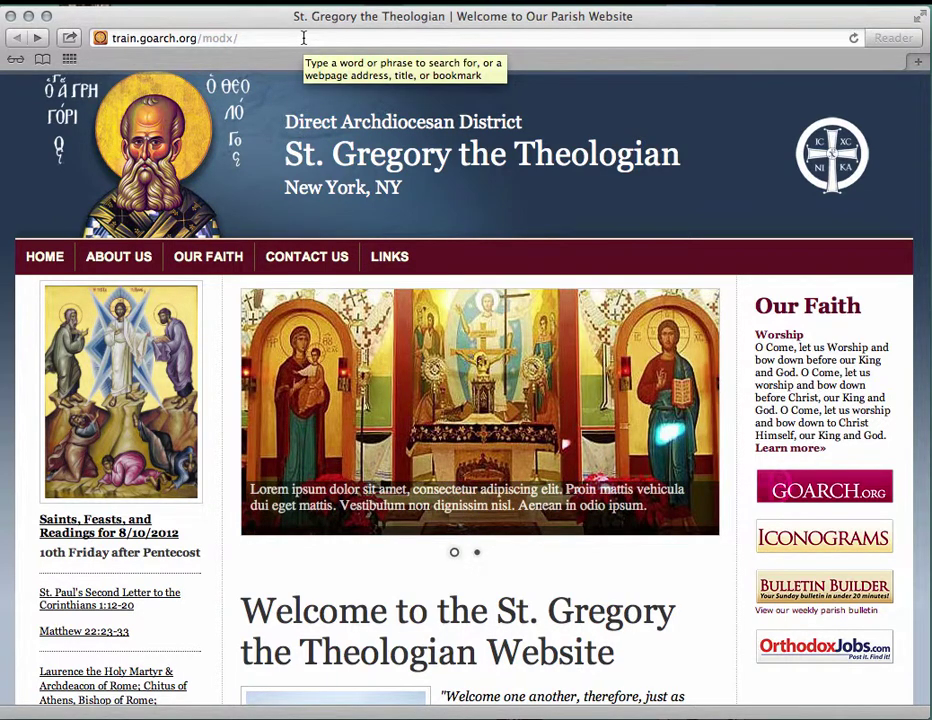
Append manager/ to the train.goarch.org/modx/ address to load the MODx manager login page.
{"action": "left_click", "coordinate": [303, 37]}
{"action": "left_click", "coordinate": [301, 37]}
{"action": "type", "text": "manager/"}
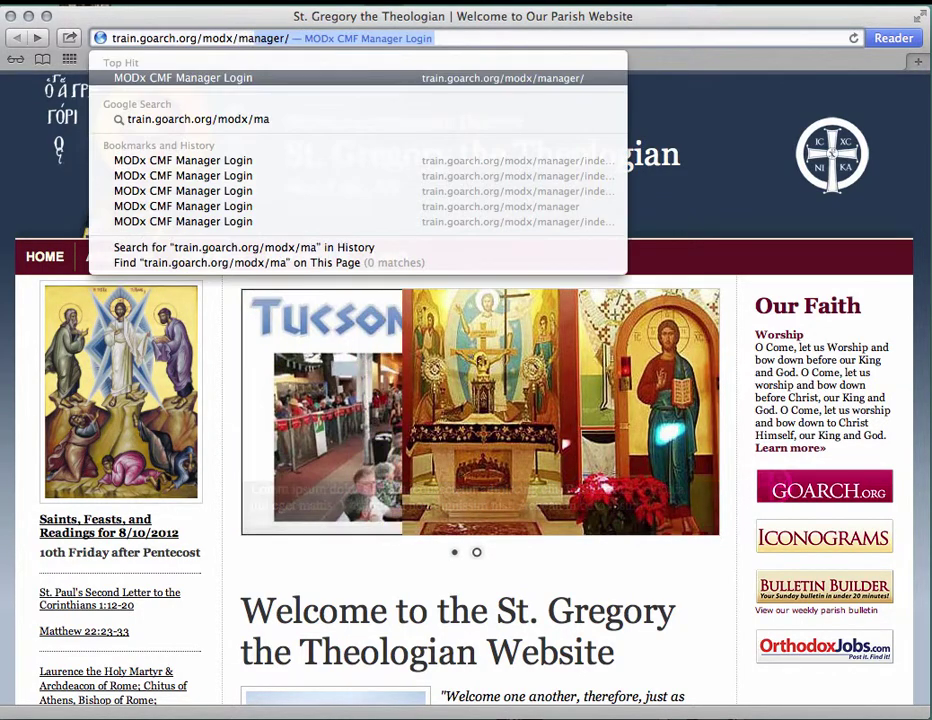
{"action": "key", "text": "Return"}
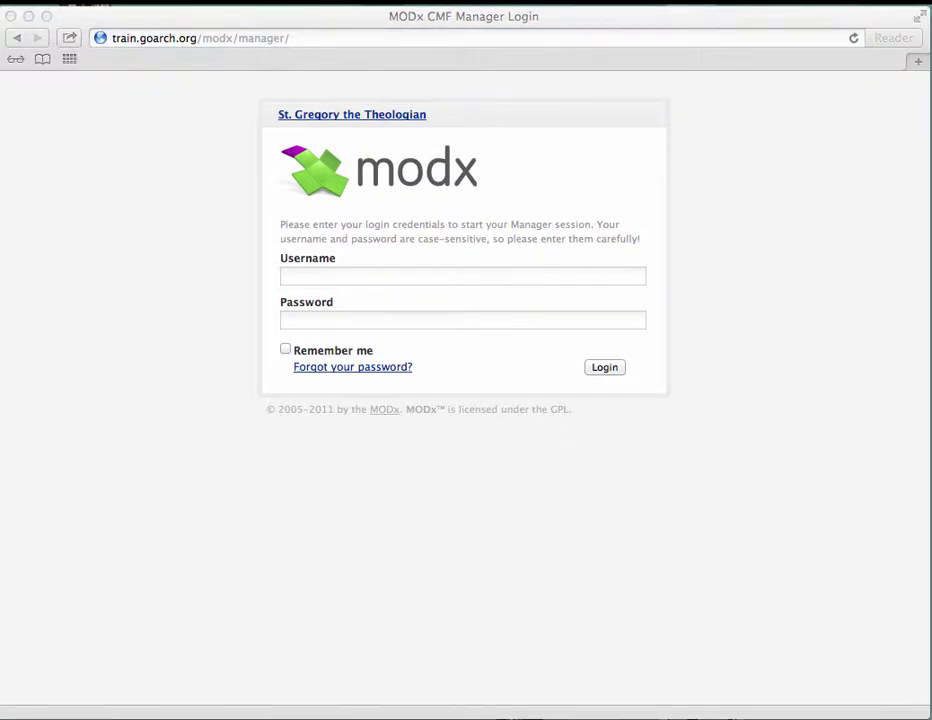
Log in to the MODx manager with the account username and password.
{"action": "left_click", "coordinate": [341, 277]}
{"action": "type", "text": "internet.ministries"}
{"action": "left_click", "coordinate": [387, 319]}
{"action": "left_click", "coordinate": [387, 319]}
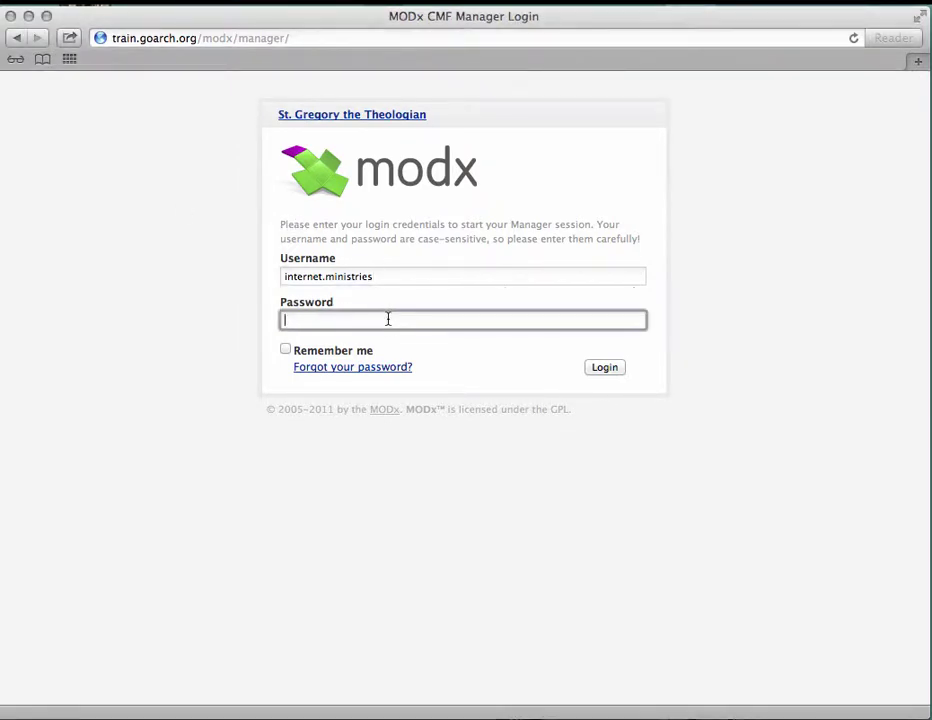
{"action": "type", "text": "********"}
{"action": "left_click", "coordinate": [604, 368]}
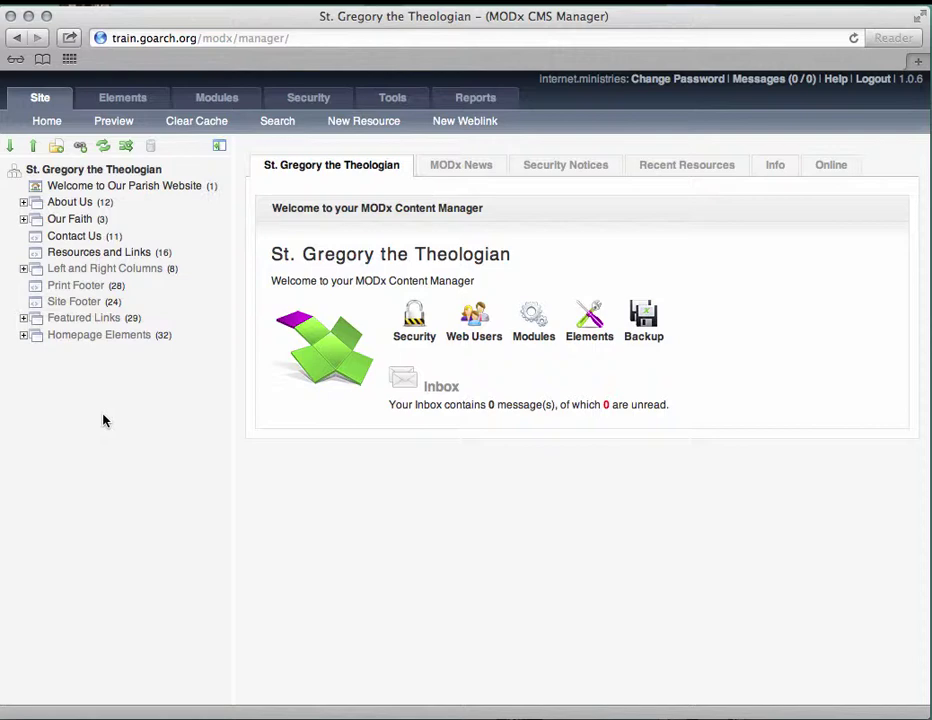
Expand About Us in the resource tree to list Patron Saint, Clergy, Worship and Service Schedule.
{"action": "left_click", "coordinate": [23, 202]}
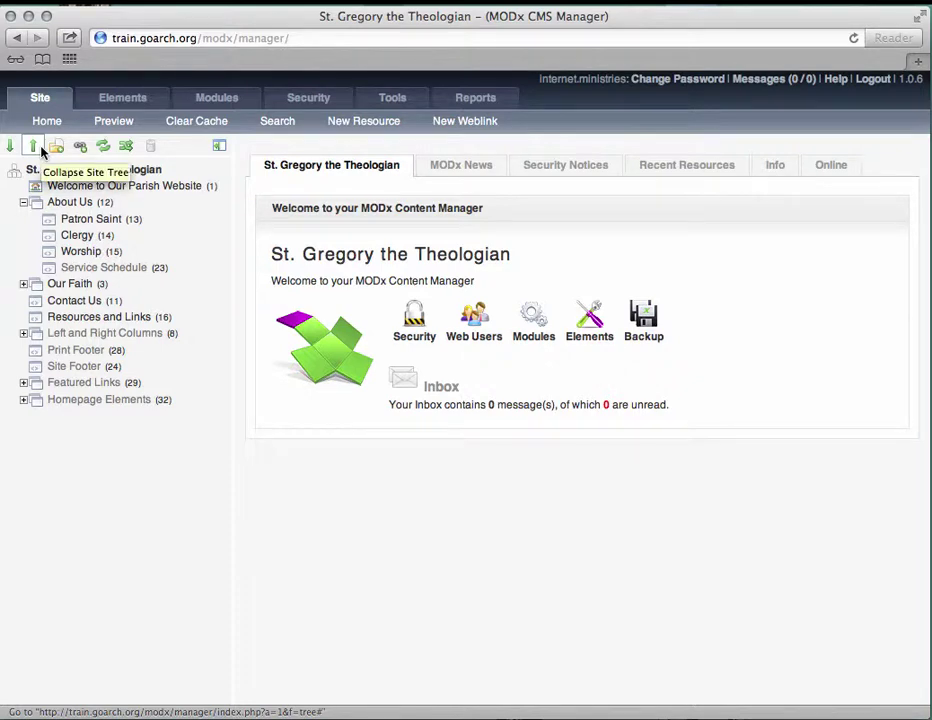
Open About Us in Edit Resource and preview the live parish website in a new tab.
{"action": "right_click", "coordinate": [58, 205]}
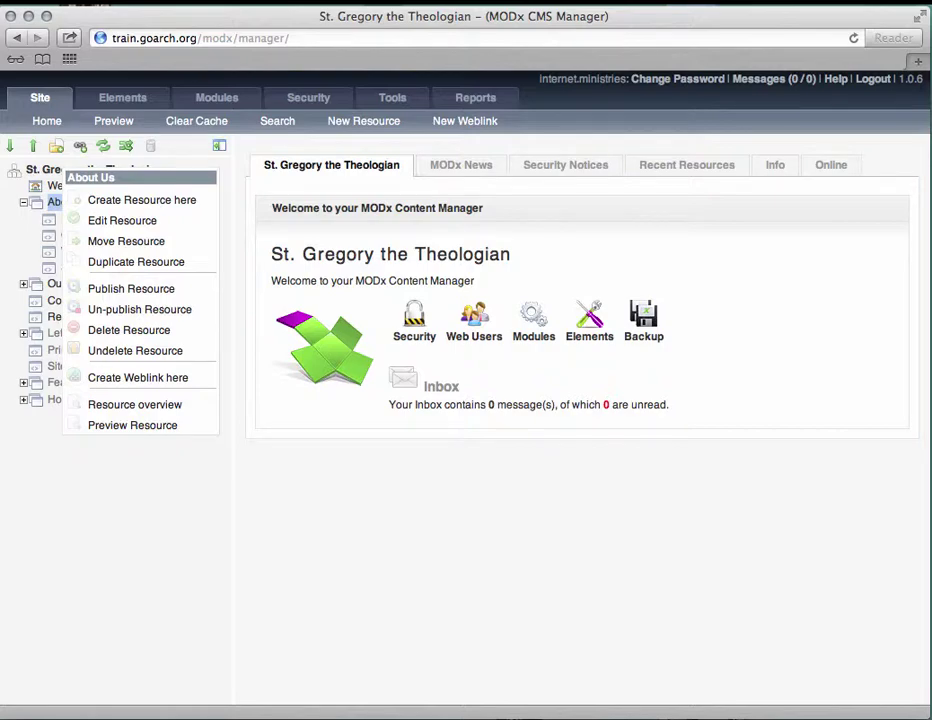
{"action": "left_click", "coordinate": [123, 221]}
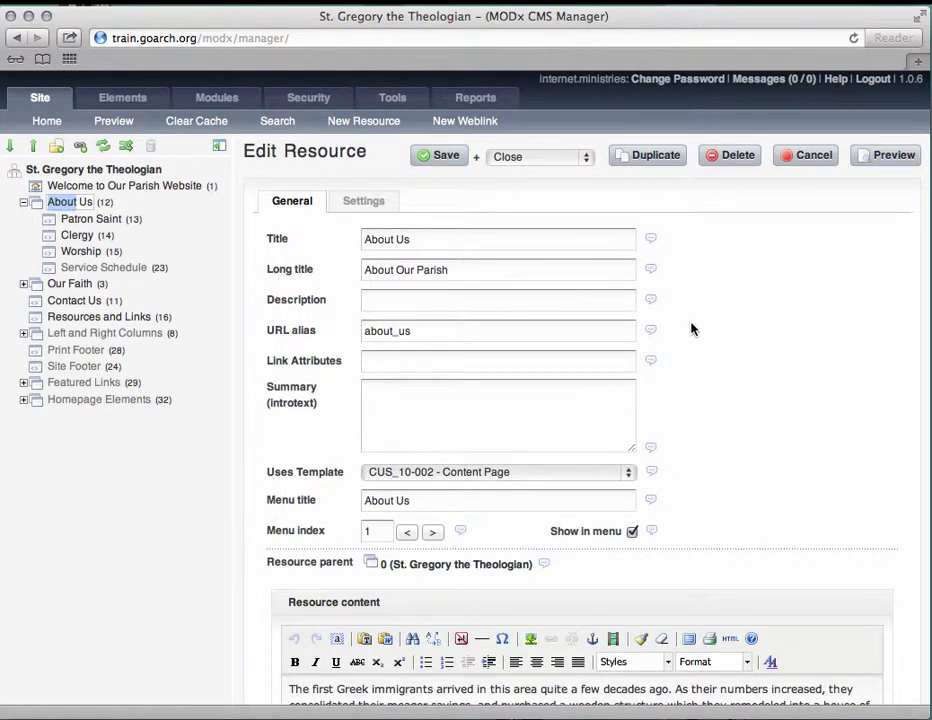
{"action": "scroll", "coordinate": [691, 329], "scroll_direction": "down", "scroll_amount": 2}
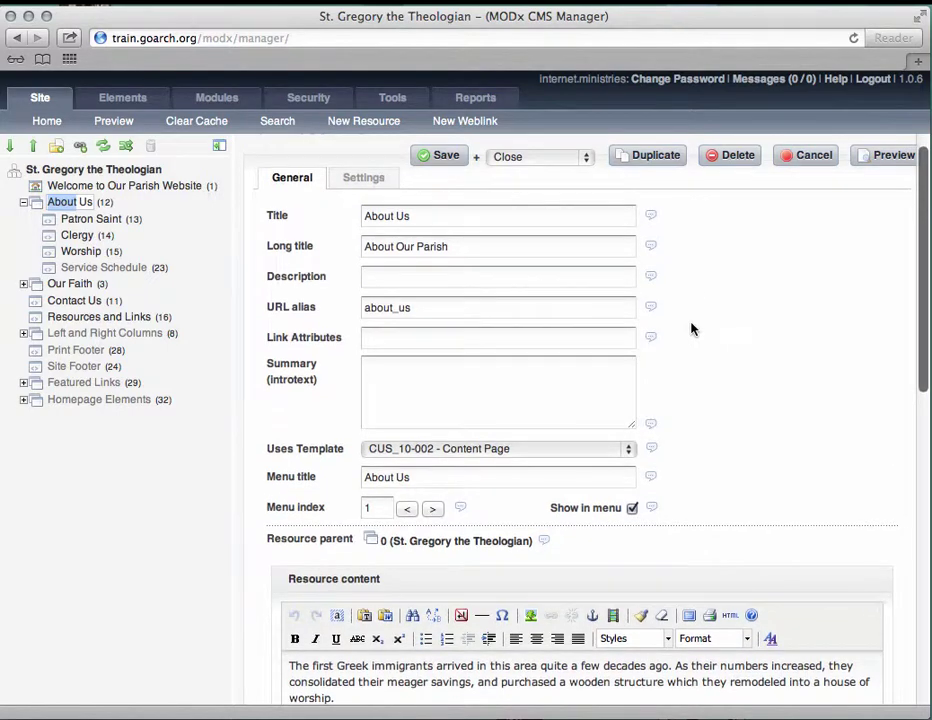
{"action": "left_click", "coordinate": [124, 122]}
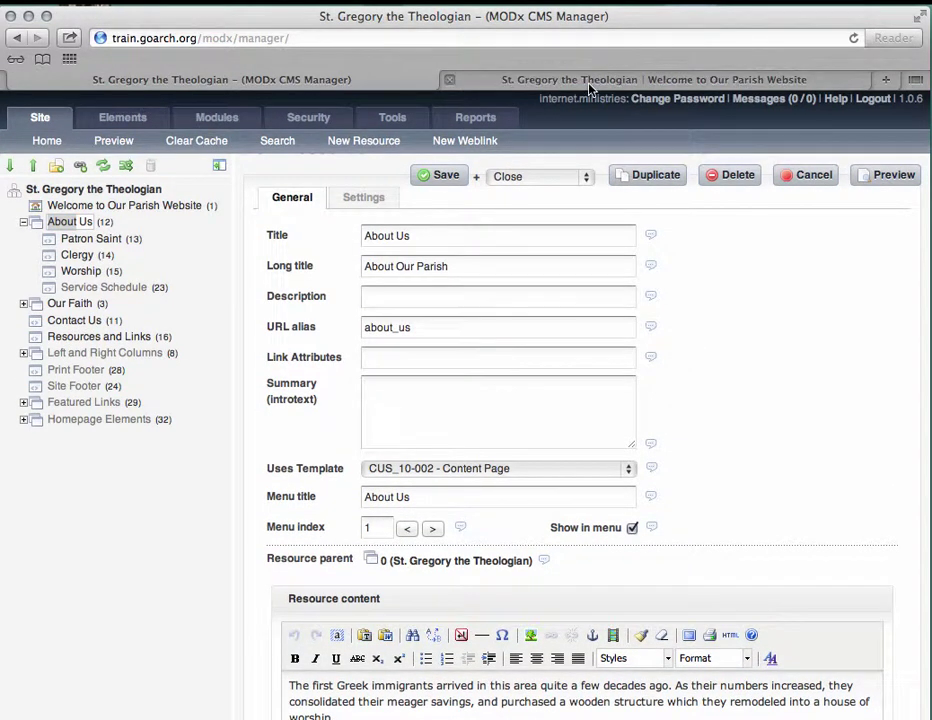
{"action": "left_click", "coordinate": [589, 89]}
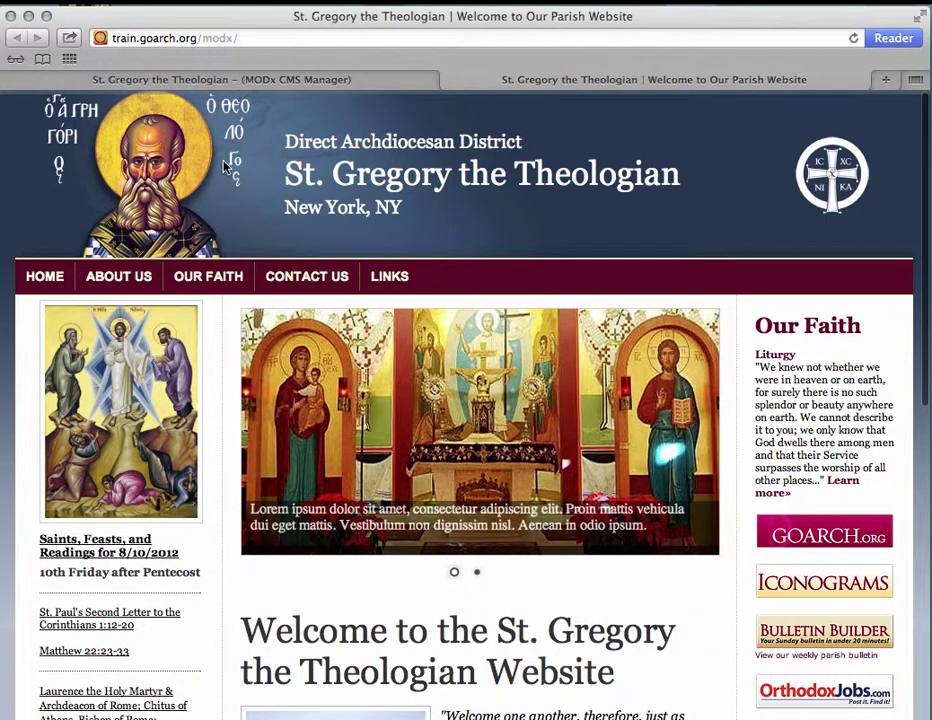
{"action": "mouse_move", "coordinate": [119, 281]}
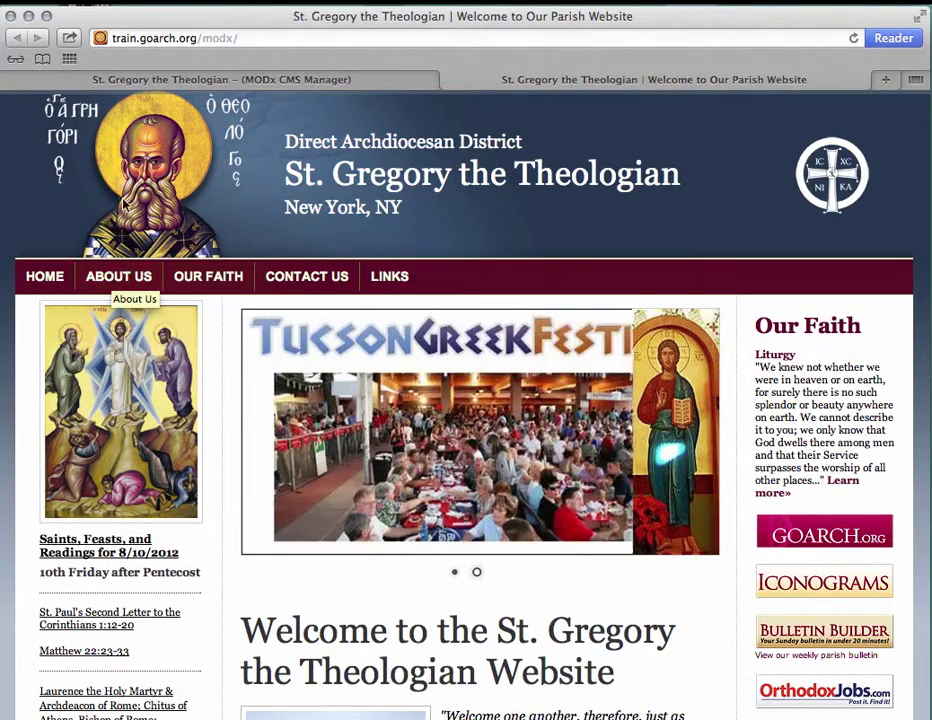
{"action": "left_click", "coordinate": [129, 80]}
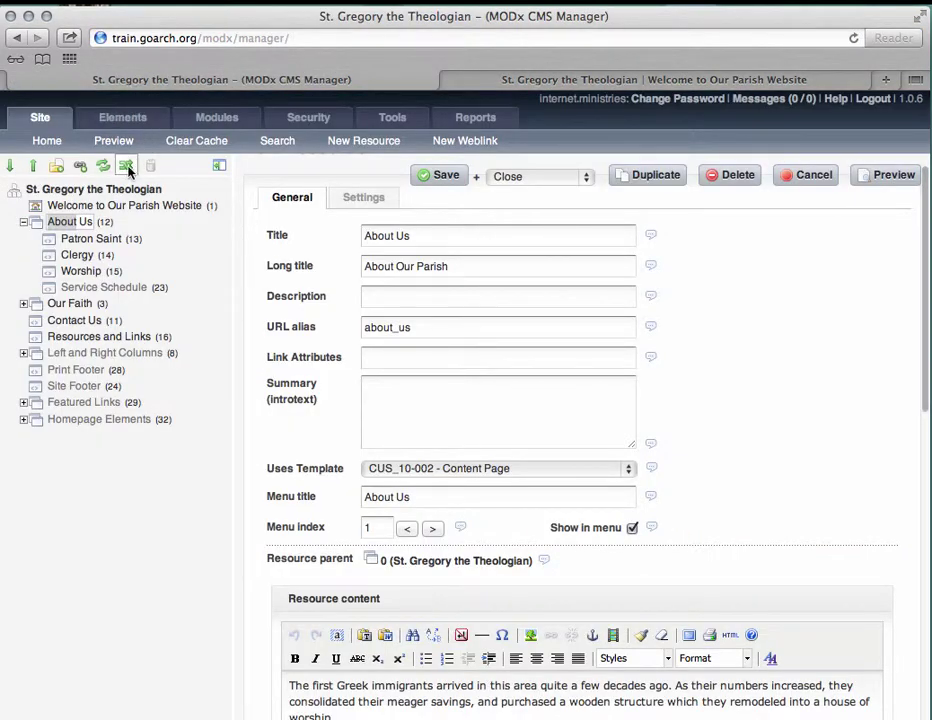
Open the Patron Saint page via Edit Resource, showing alias patron_saint.
{"action": "left_click", "coordinate": [92, 244]}
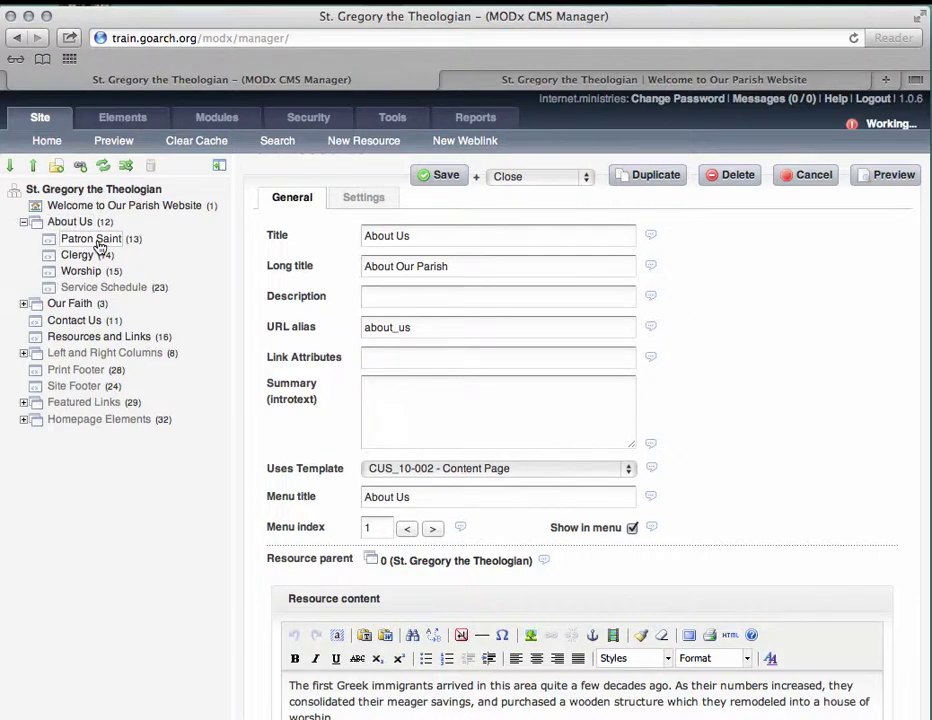
{"action": "right_click", "coordinate": [104, 240]}
{"action": "left_click", "coordinate": [152, 251]}
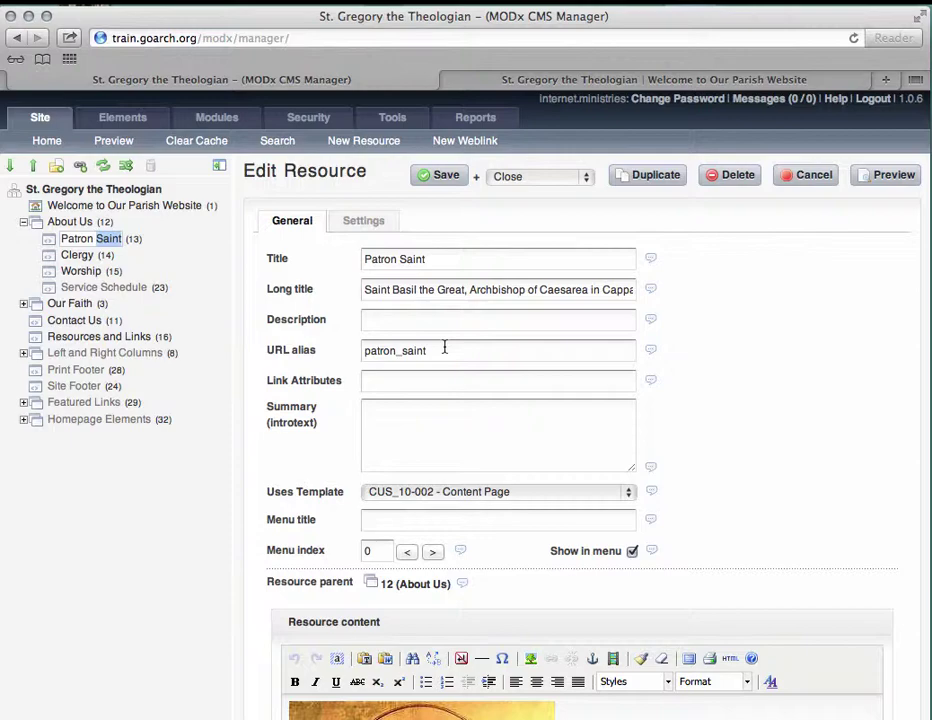
Scroll the Patron Saint content down to the biography text beneath the Saint Basil icon.
{"action": "scroll", "coordinate": [731, 513], "scroll_direction": "down", "scroll_amount": 3}
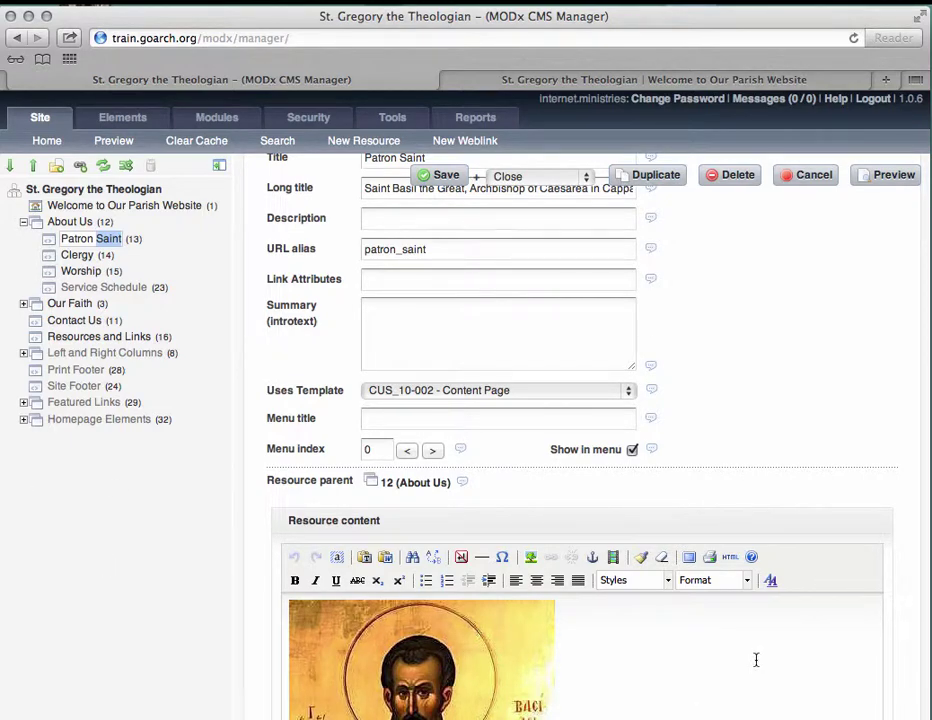
{"action": "scroll", "coordinate": [756, 660], "scroll_direction": "down", "scroll_amount": 3}
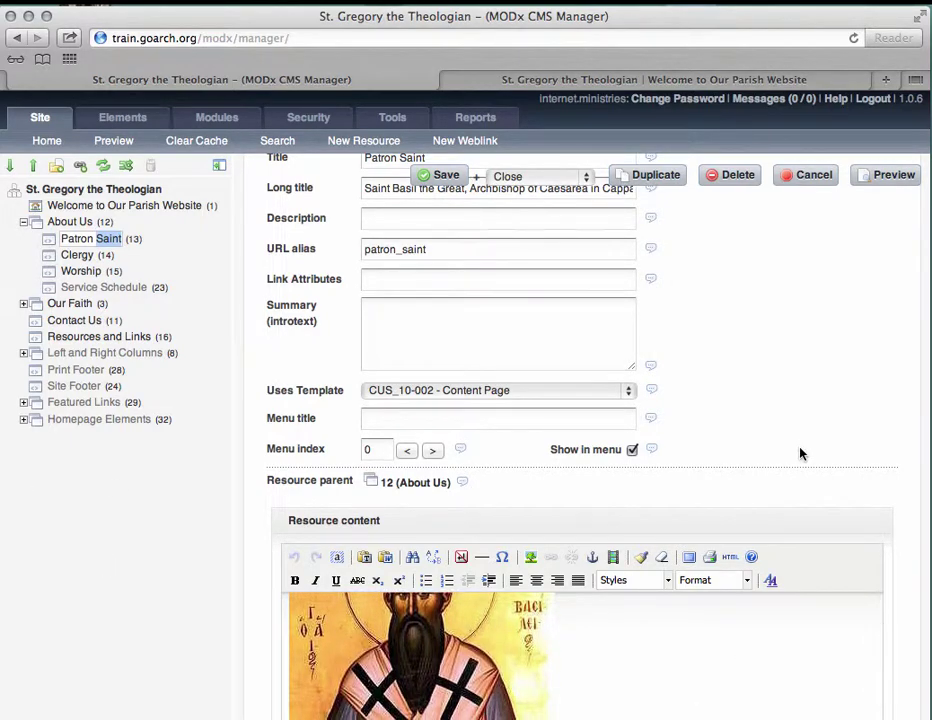
{"action": "scroll", "coordinate": [801, 453], "scroll_direction": "down", "scroll_amount": 3}
{"action": "scroll", "coordinate": [800, 448], "scroll_direction": "down", "scroll_amount": 2}
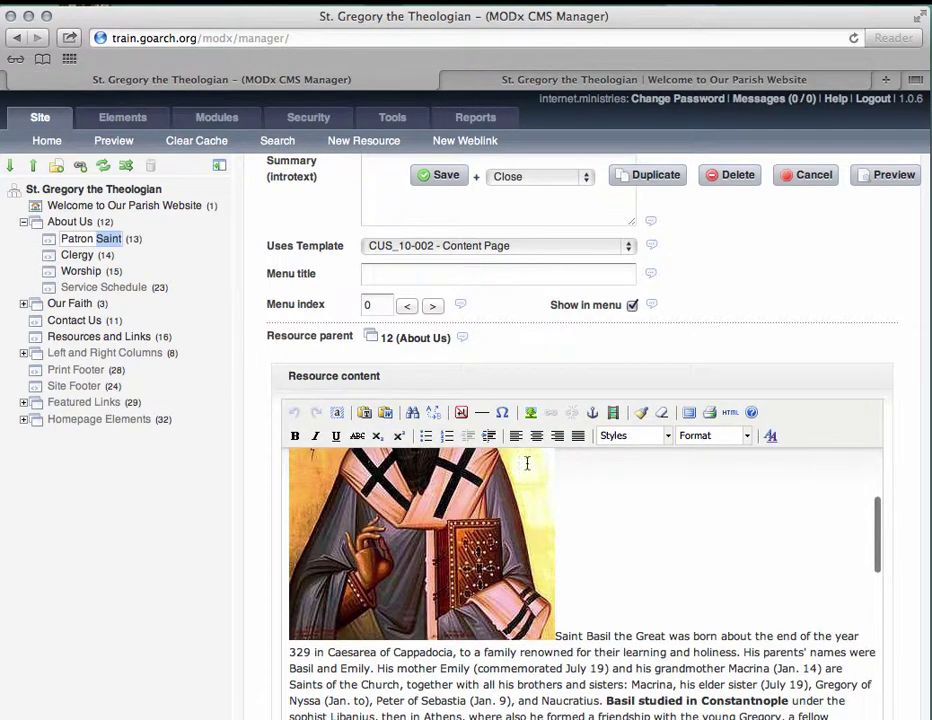
{"action": "scroll", "coordinate": [256, 514], "scroll_direction": "down", "scroll_amount": 2}
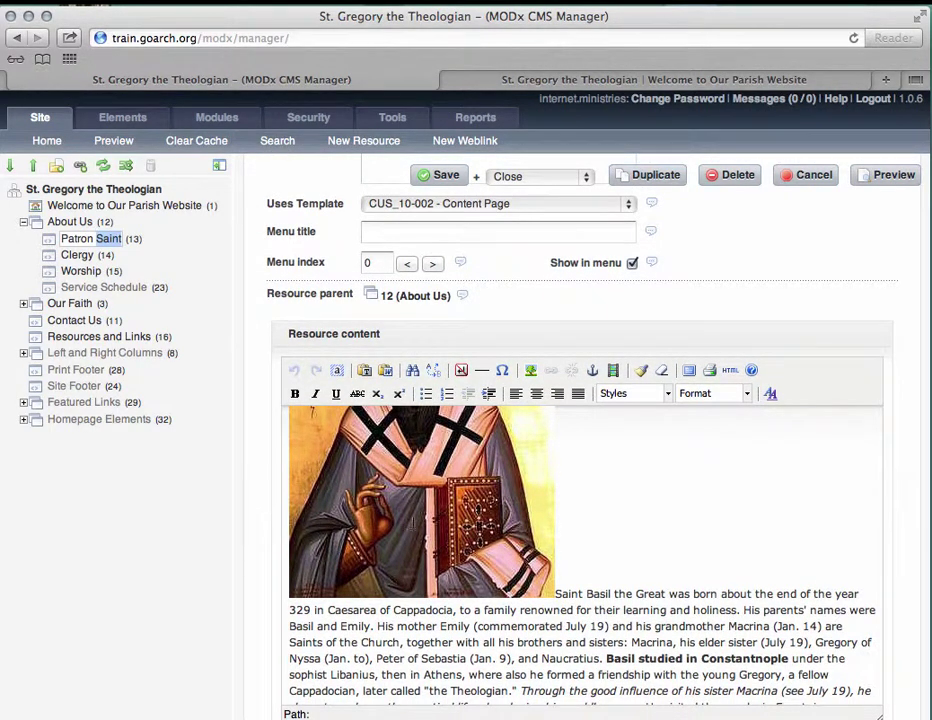
{"action": "scroll", "coordinate": [694, 513], "scroll_direction": "up", "scroll_amount": 3}
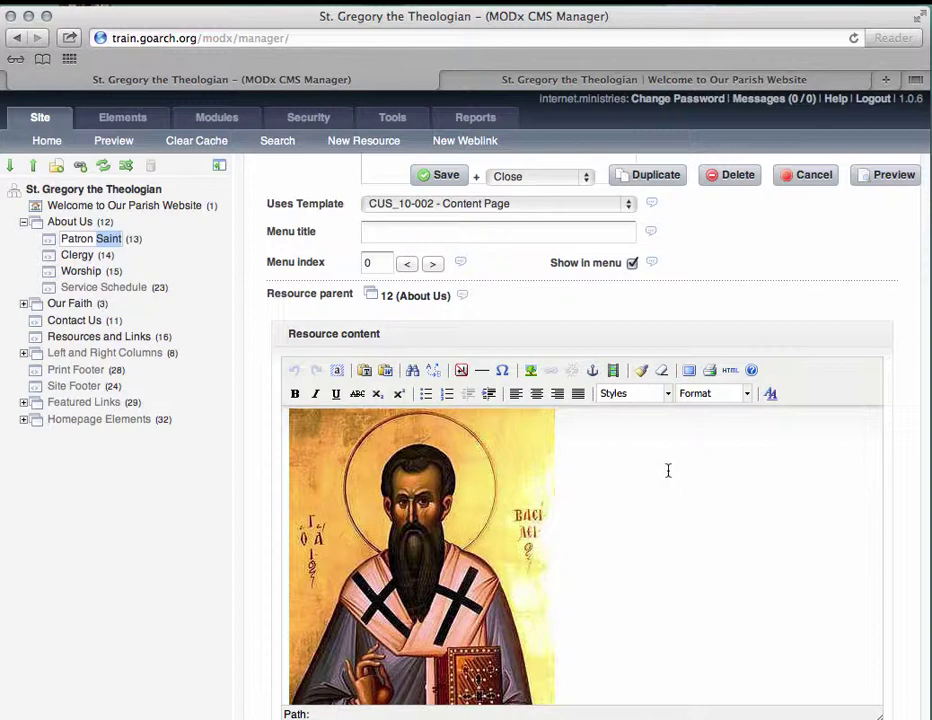
{"action": "scroll", "coordinate": [651, 508], "scroll_direction": "down", "scroll_amount": 3}
{"action": "scroll", "coordinate": [651, 508], "scroll_direction": "down", "scroll_amount": 2}
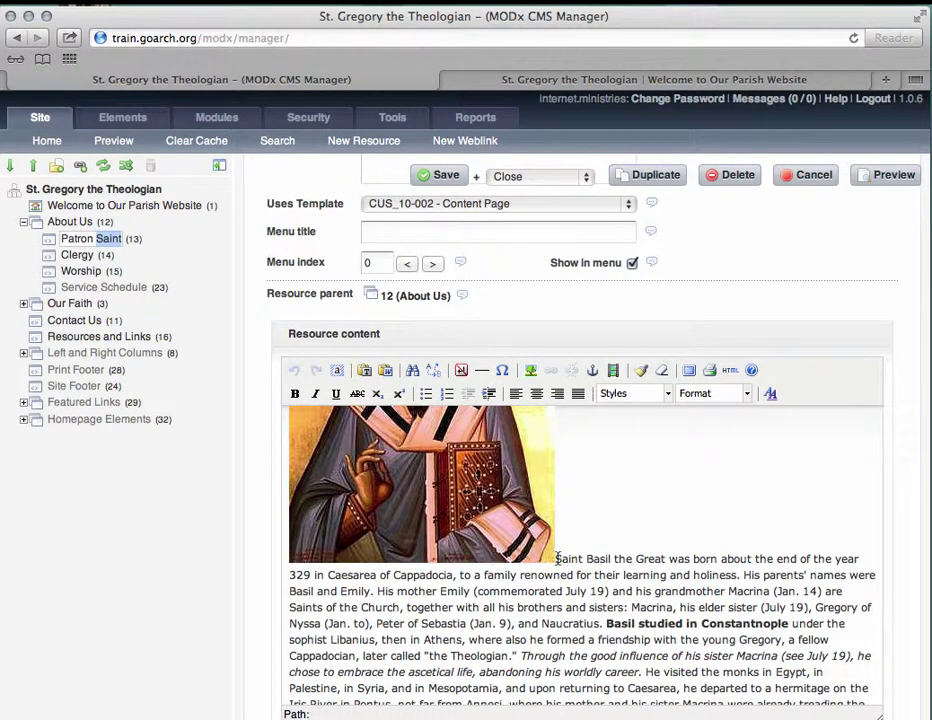
Bold the words 'Saint Basil' at the start of the biography and save the page.
{"action": "left_click_drag", "start_coordinate": [557, 559], "coordinate": [614, 558]}
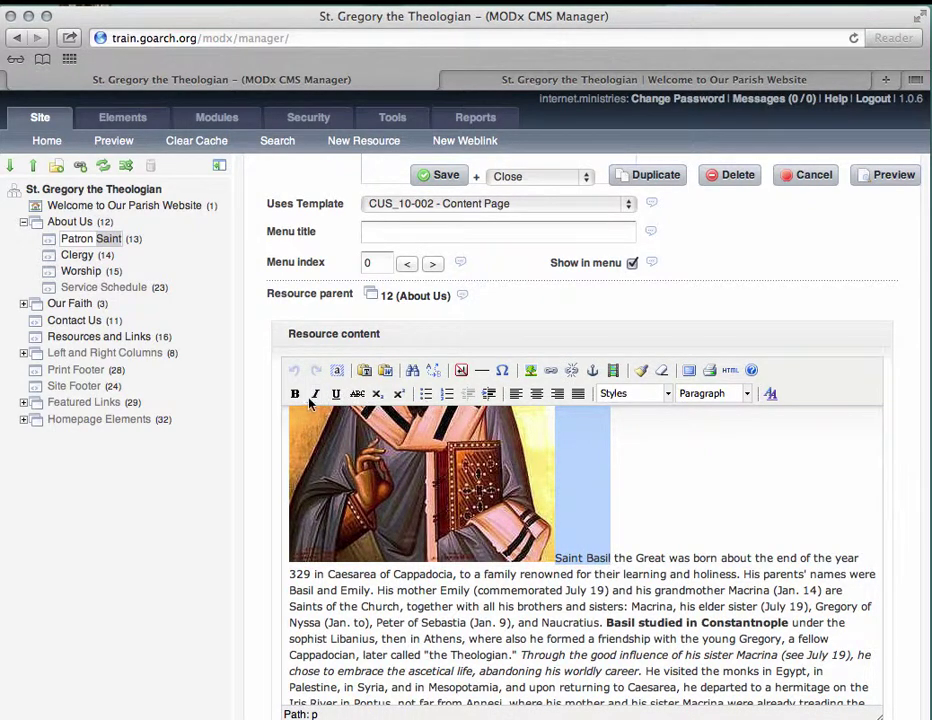
{"action": "left_click", "coordinate": [296, 394]}
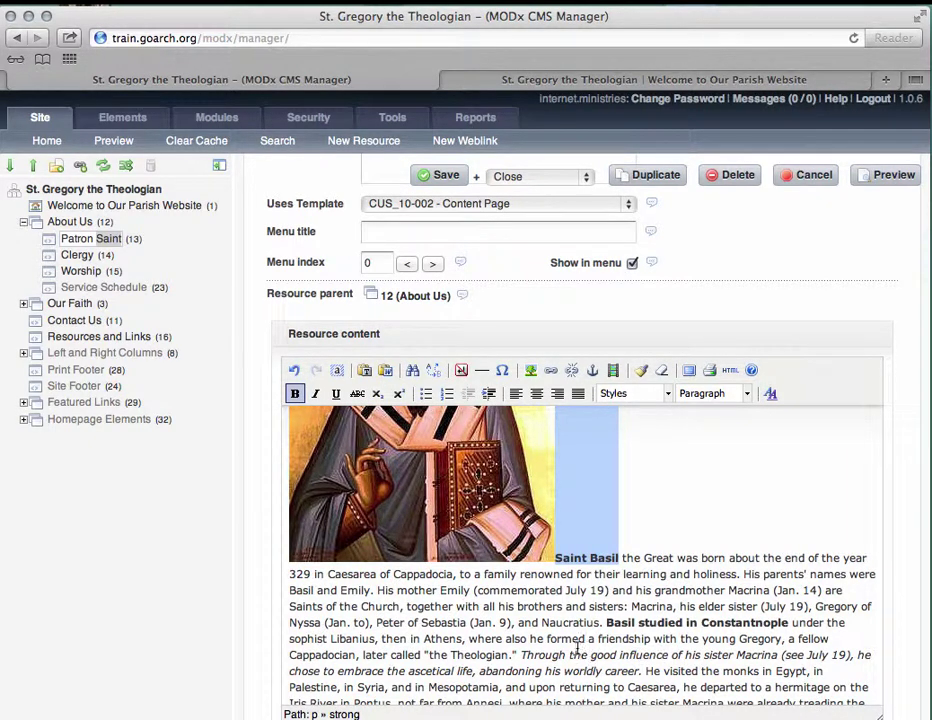
{"action": "left_click", "coordinate": [437, 177]}
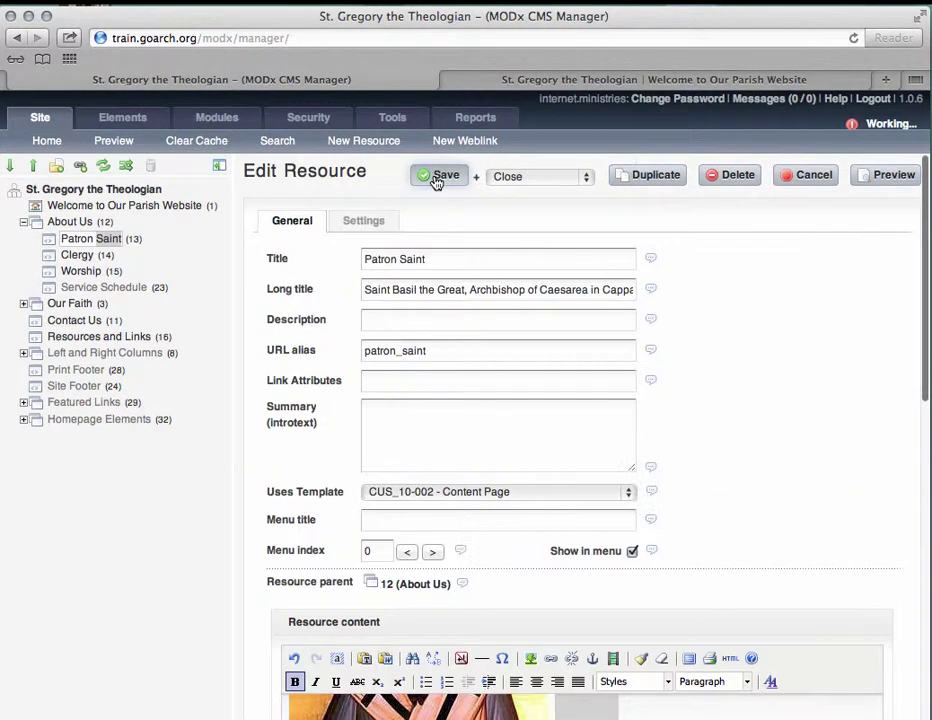